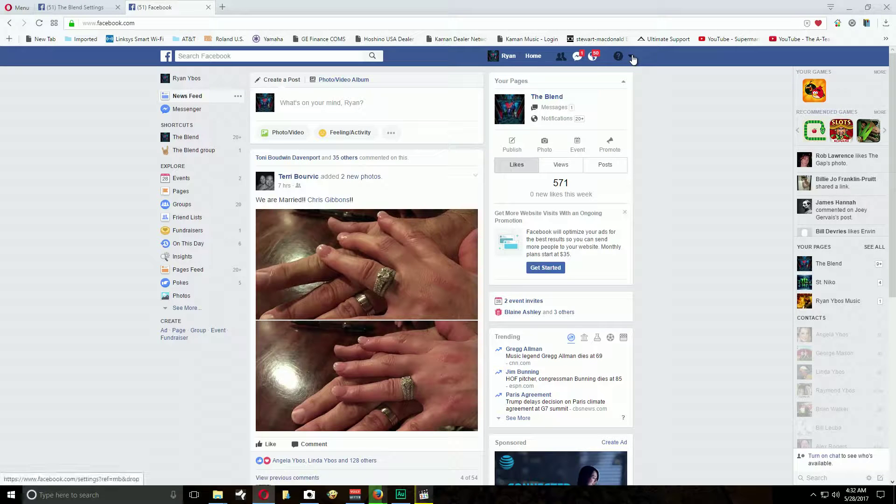
Step: Switch to The Blend's Facebook Page from Your Pages in the account menu
{"action": "left_click", "coordinate": [630, 57]}
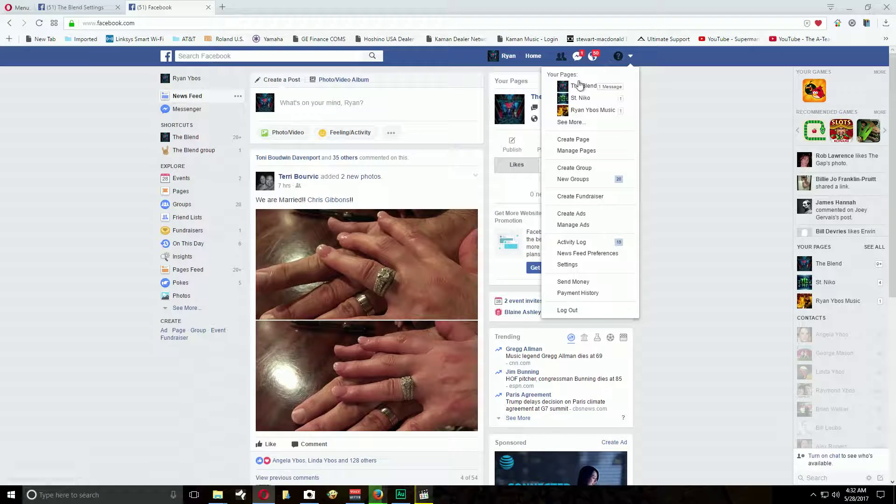
{"action": "left_click", "coordinate": [574, 90]}
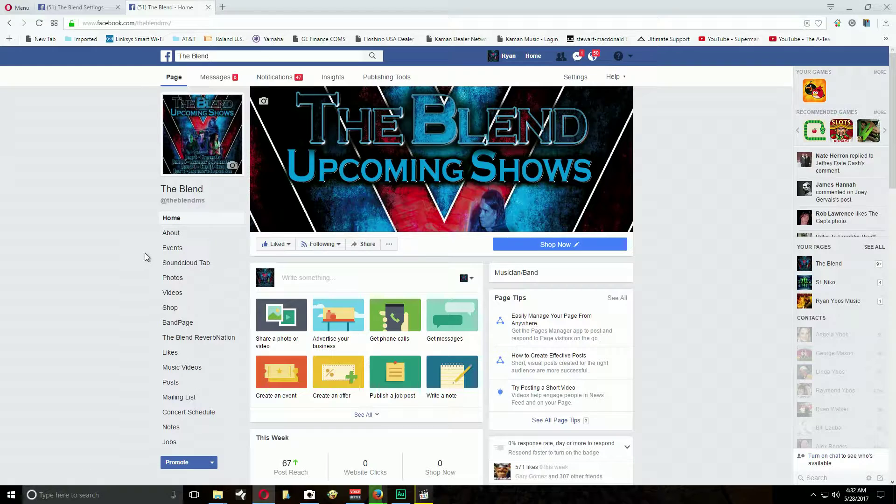
Step: Open The Blend's Events and scroll the past events list to the May 13 SKYBar show
{"action": "left_click", "coordinate": [172, 251]}
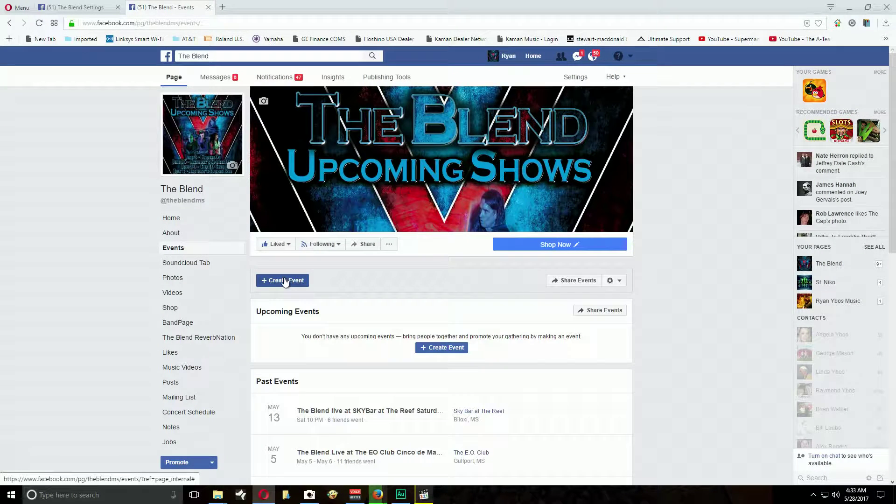
{"action": "scroll", "coordinate": [687, 283], "scroll_direction": "down", "scroll_amount": 3}
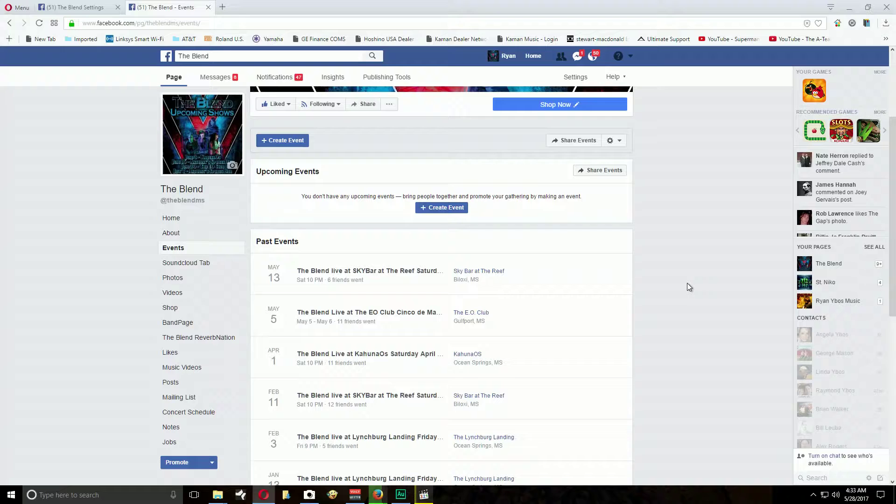
{"action": "scroll", "coordinate": [686, 282], "scroll_direction": "down", "scroll_amount": 7}
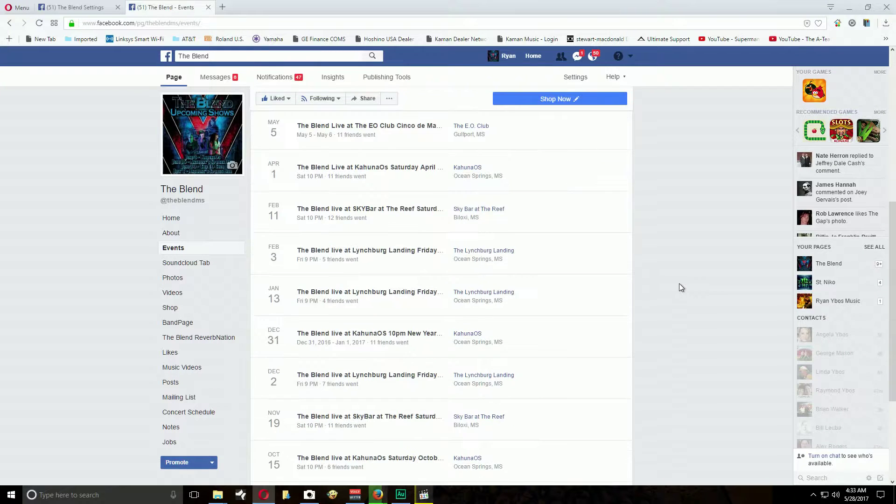
{"action": "scroll", "coordinate": [596, 306], "scroll_direction": "down", "scroll_amount": 3}
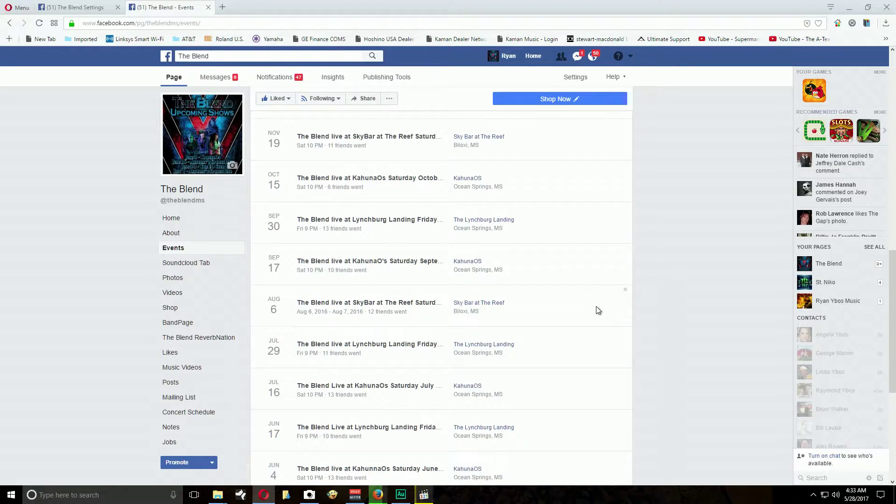
{"action": "scroll", "coordinate": [596, 306], "scroll_direction": "up", "scroll_amount": 3}
{"action": "scroll", "coordinate": [599, 310], "scroll_direction": "up", "scroll_amount": 6}
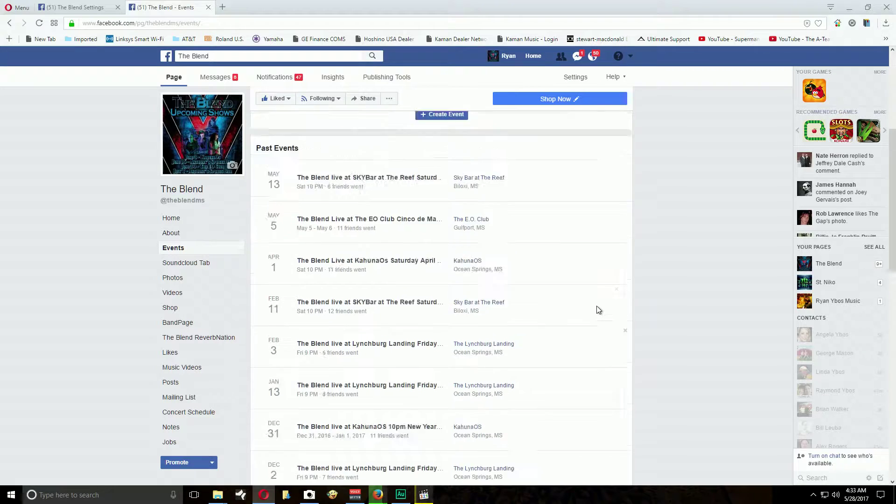
{"action": "scroll", "coordinate": [599, 310], "scroll_direction": "down", "scroll_amount": 1}
{"action": "mouse_move", "coordinate": [357, 182]}
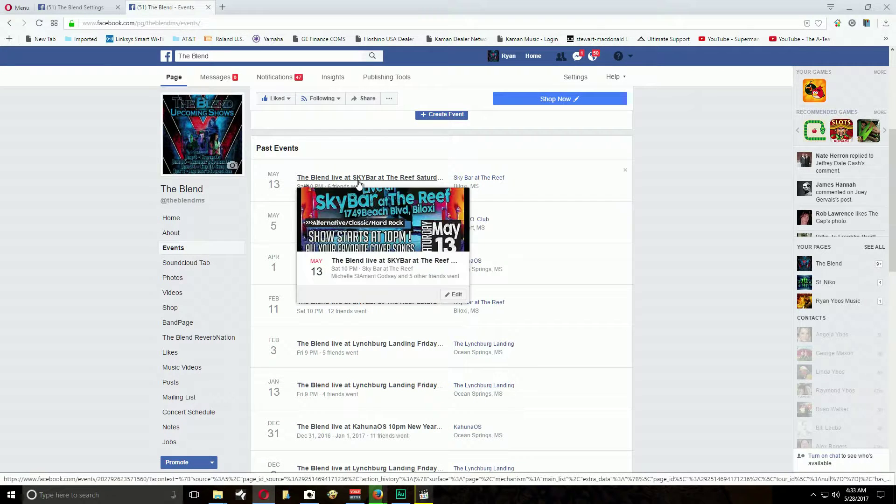
Step: View the May 13 SKYBar at The Reef event, then go back to The Blend's Events list
{"action": "left_click", "coordinate": [395, 178]}
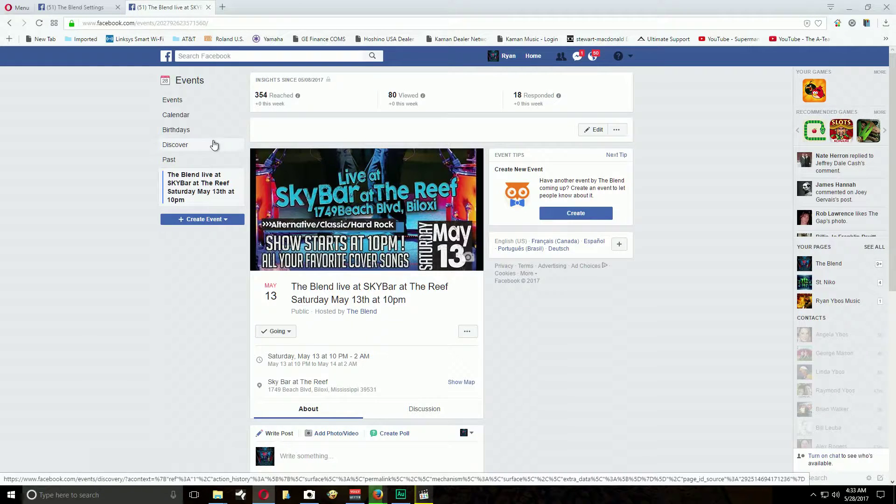
{"action": "left_click", "coordinate": [9, 23]}
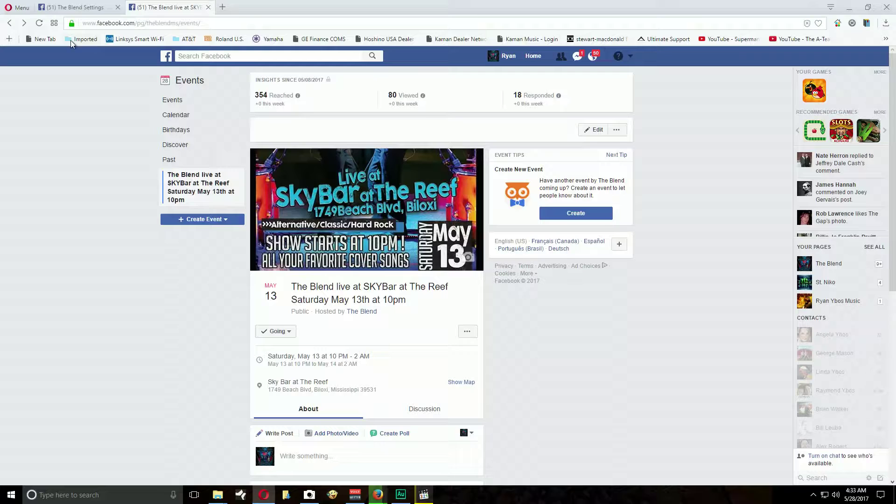
{"action": "left_click", "coordinate": [9, 23]}
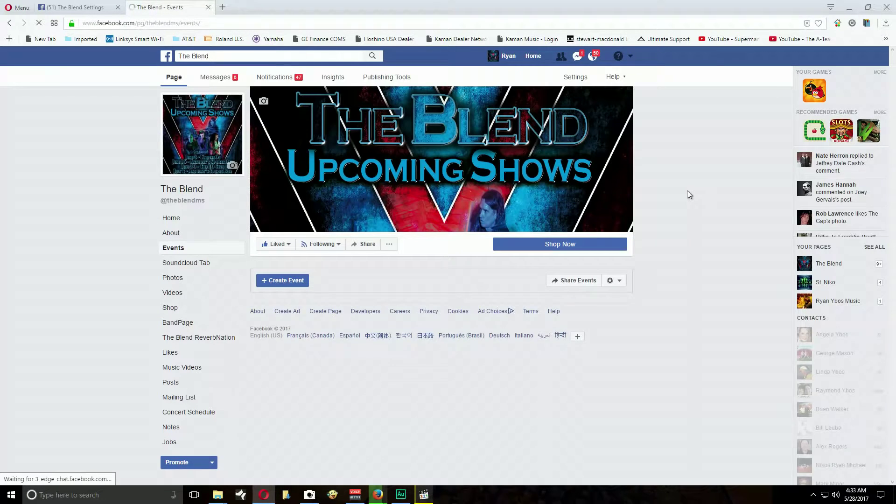
{"action": "scroll", "coordinate": [687, 191], "scroll_direction": "down", "scroll_amount": 3}
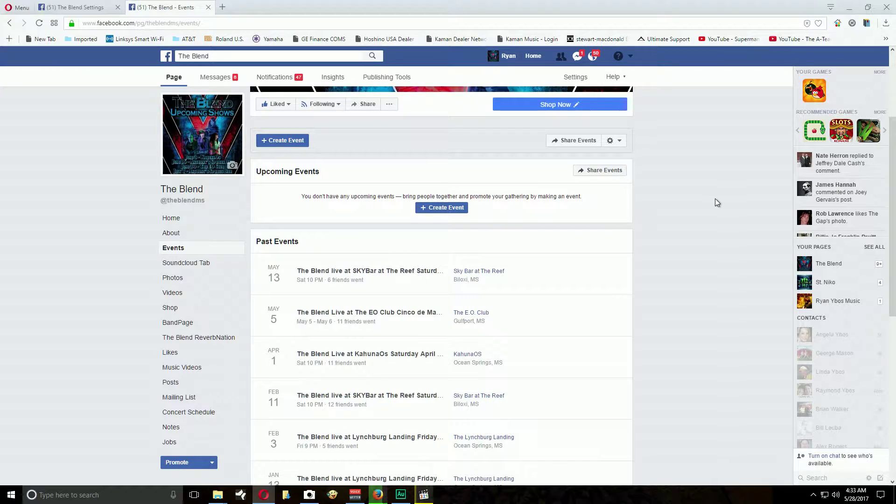
{"action": "scroll", "coordinate": [718, 197], "scroll_direction": "up", "scroll_amount": 2}
Step: Create a new event named 'The Blend live at Yo Mama's House Sat July42 @ 2:30 am'
{"action": "left_click", "coordinate": [449, 302]}
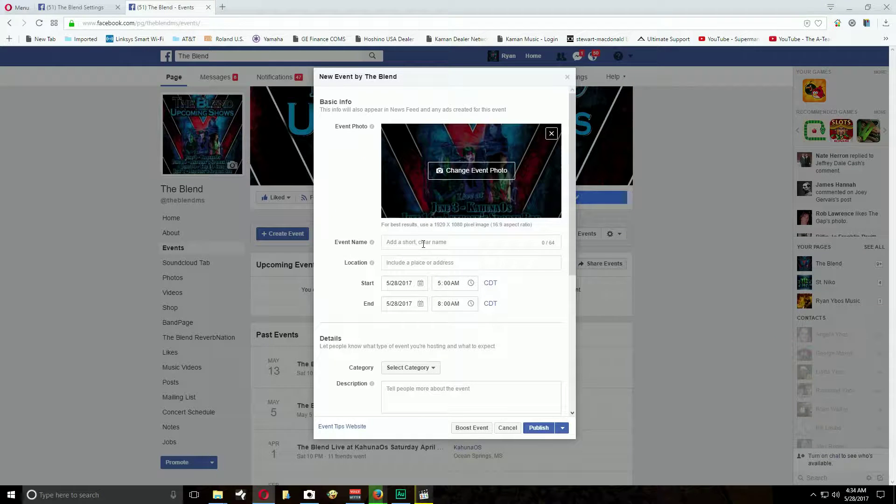
{"action": "type", "text": "The Blend live at Yo Mama's House S"}
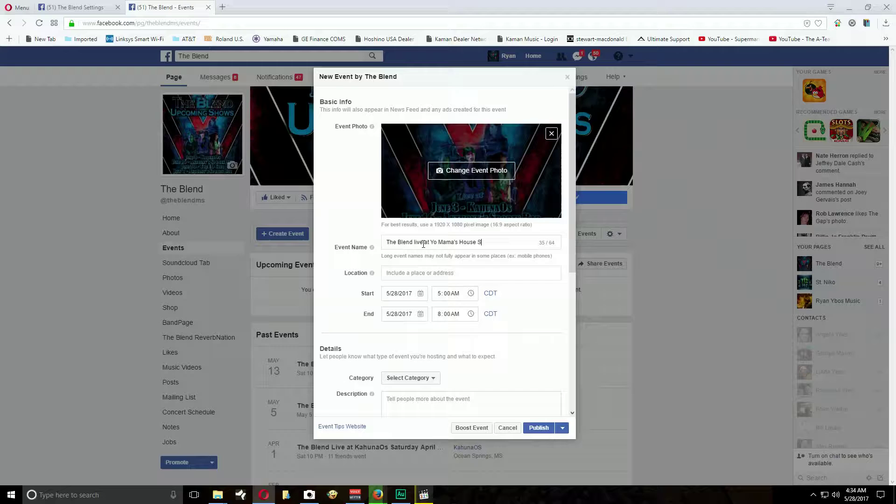
{"action": "type", "text": "at J"}
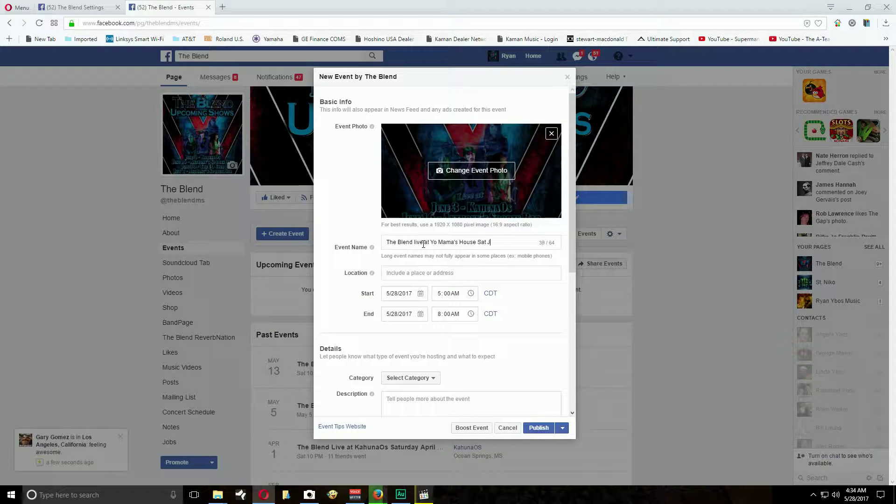
{"action": "type", "text": "uly42 @ 2:30 am"}
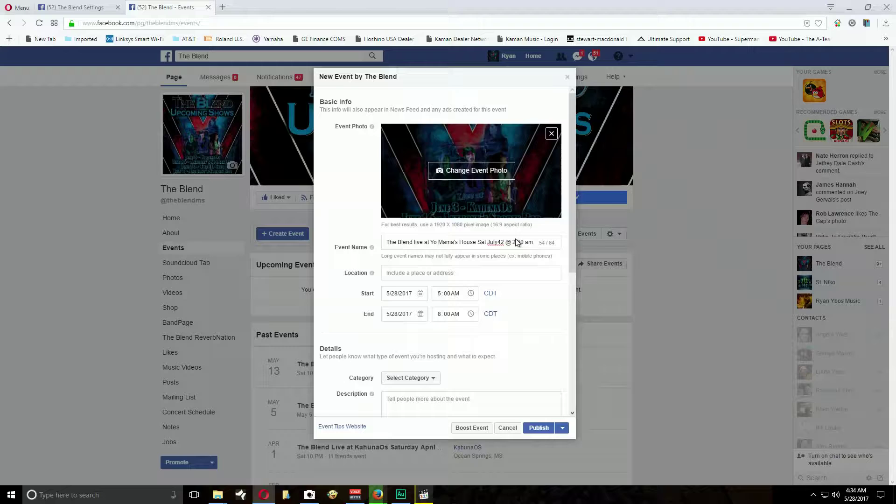
{"action": "left_click", "coordinate": [396, 272]}
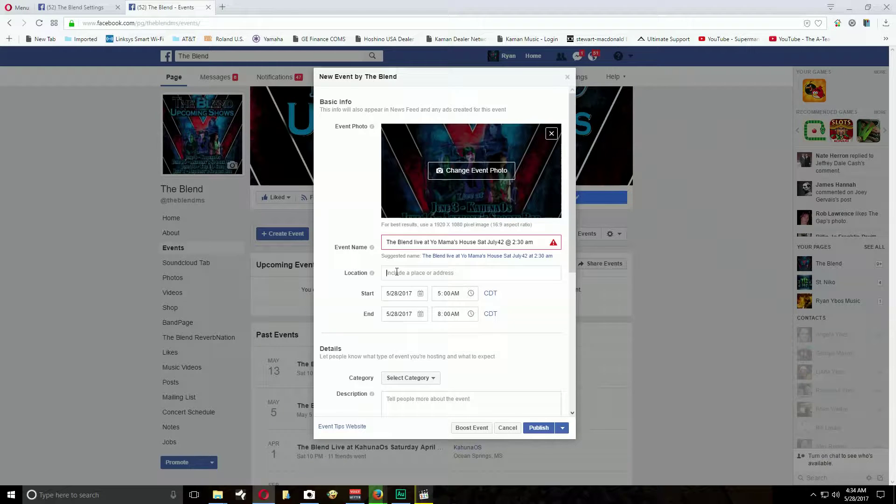
Step: Search 'Anthony's sports' and pick Anthony's Sports Bar & Grill as the location
{"action": "type", "text": "Anth"}
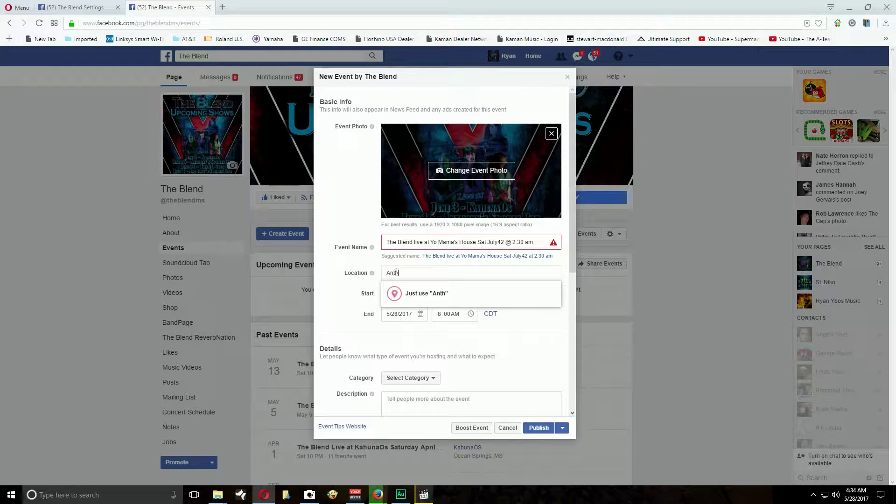
{"action": "type", "text": "on"}
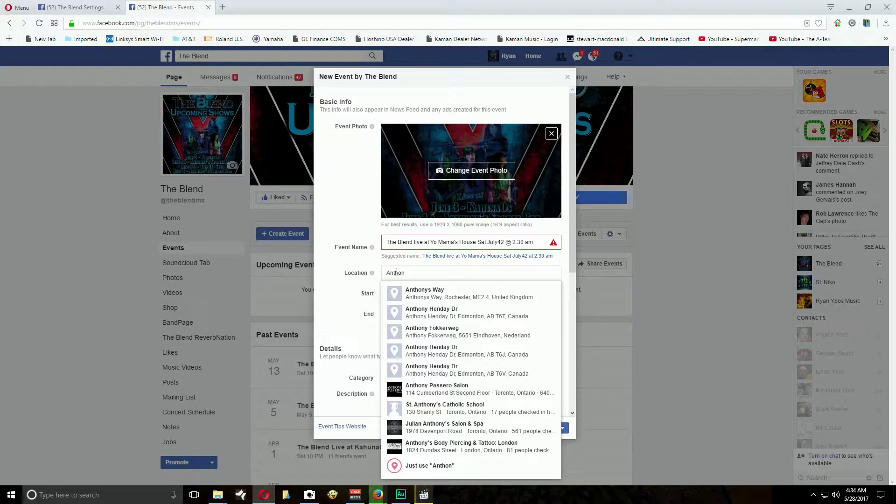
{"action": "type", "text": "y's "}
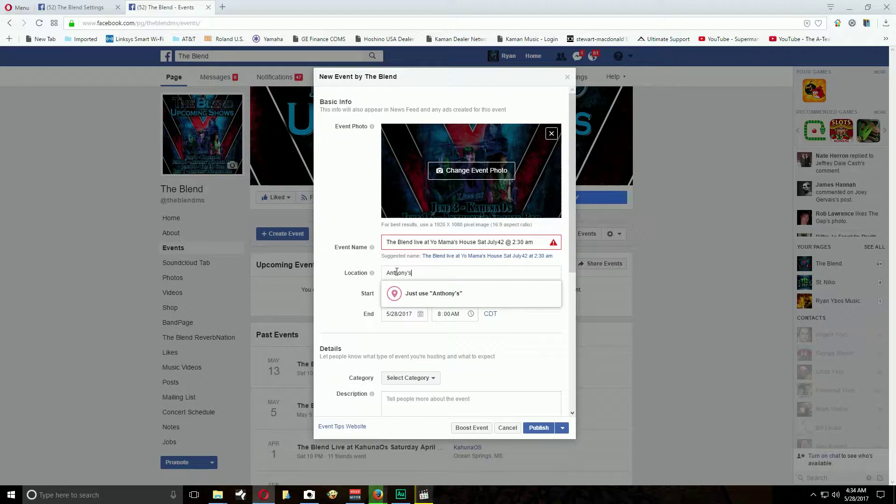
{"action": "type", "text": "sports"}
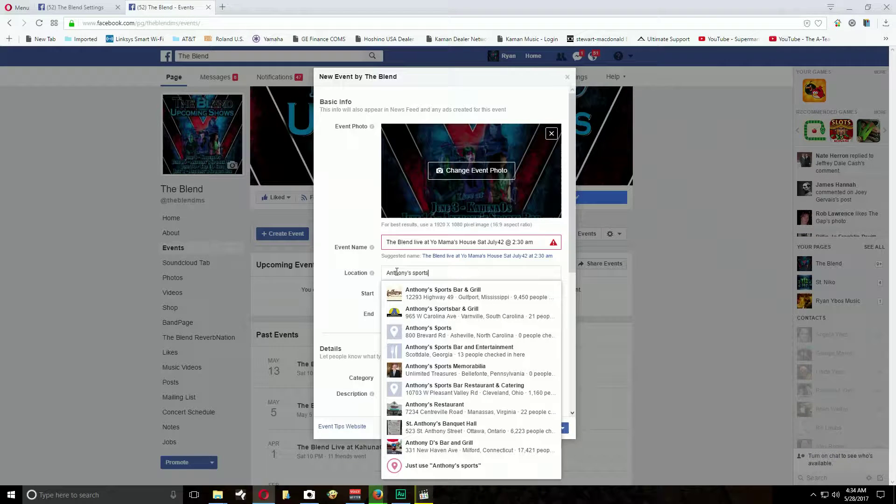
{"action": "left_click", "coordinate": [435, 293]}
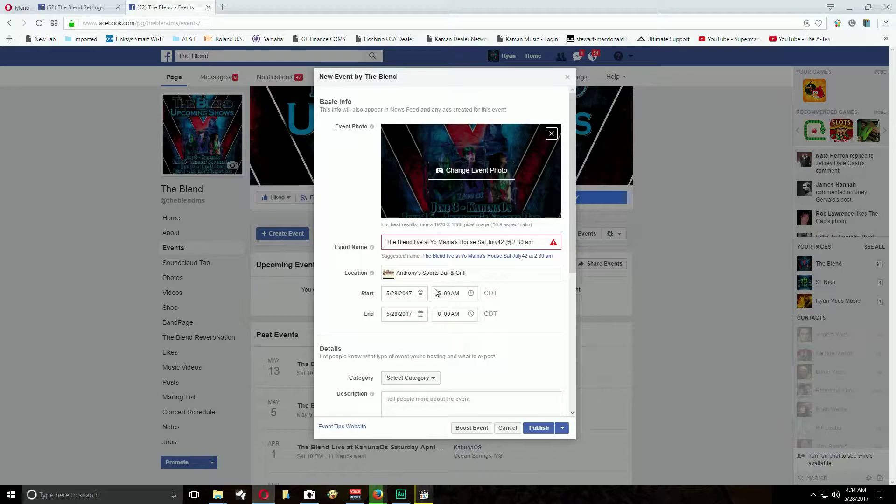
Step: Set the event start to 5/31/2017 at 10:00 PM
{"action": "left_click", "coordinate": [407, 295]}
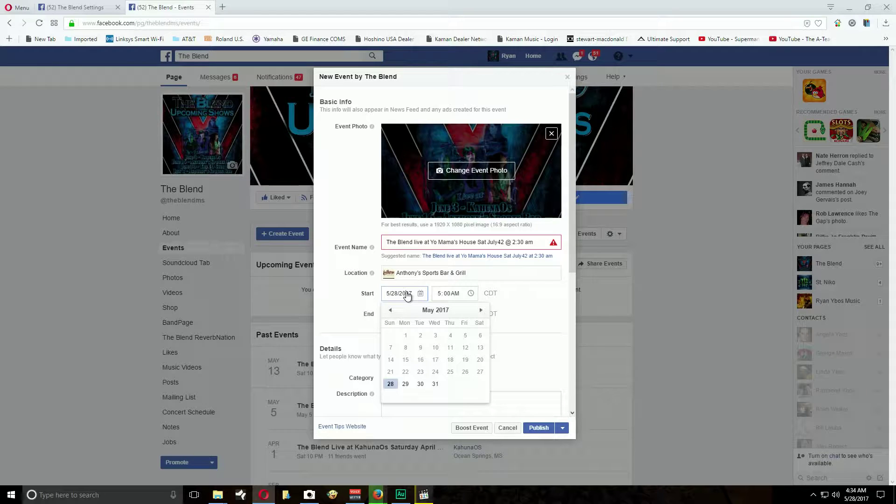
{"action": "left_click", "coordinate": [434, 387]}
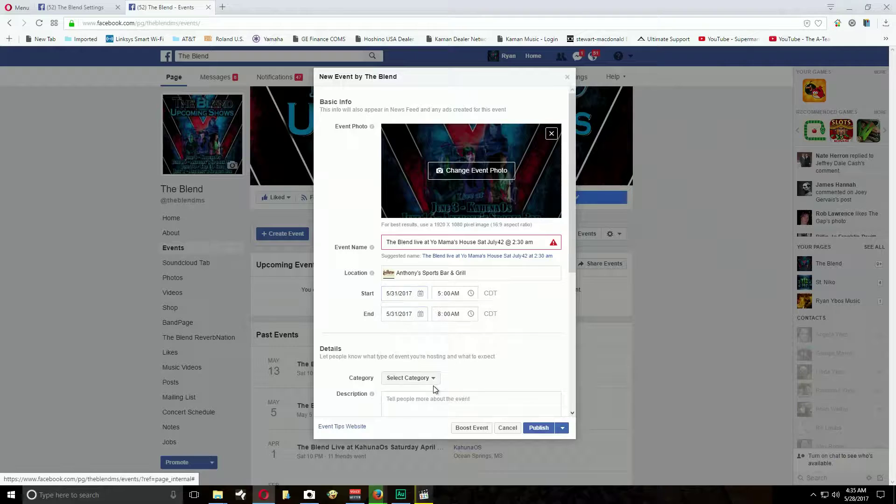
{"action": "left_click", "coordinate": [441, 297]}
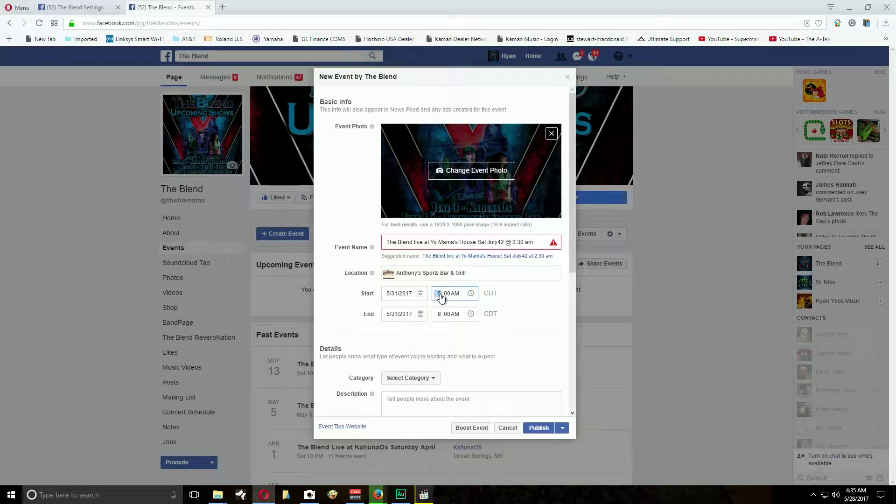
{"action": "type", "text": "10"}
{"action": "left_click", "coordinate": [459, 297]}
{"action": "key", "text": "p"}
{"action": "key", "text": "Tab"}
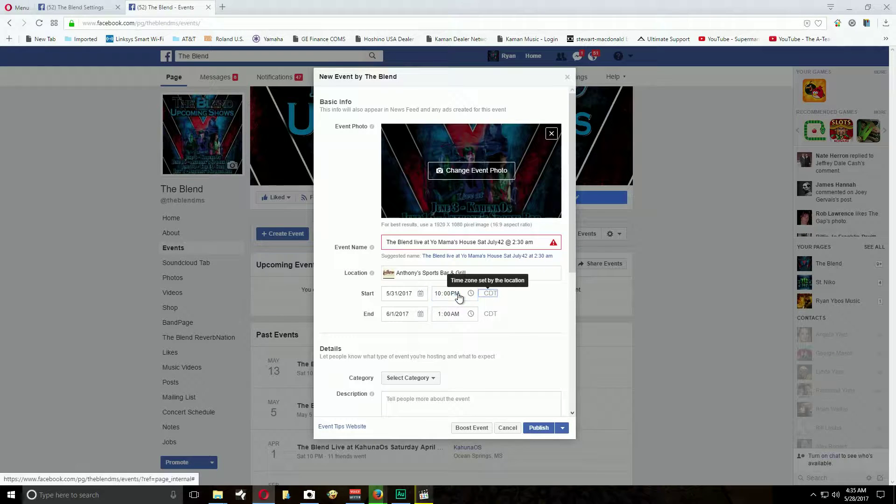
Step: Keep the end date at June 1 and select the end time's hour
{"action": "left_click", "coordinate": [387, 315]}
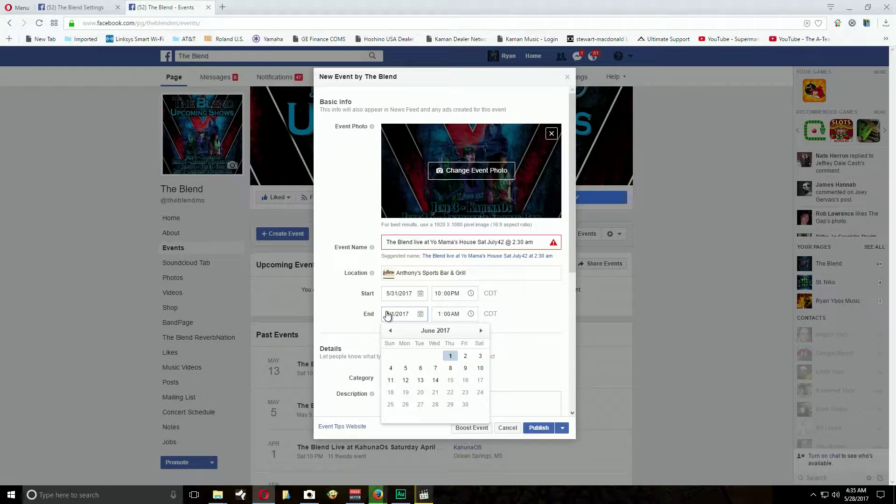
{"action": "left_click", "coordinate": [439, 315]}
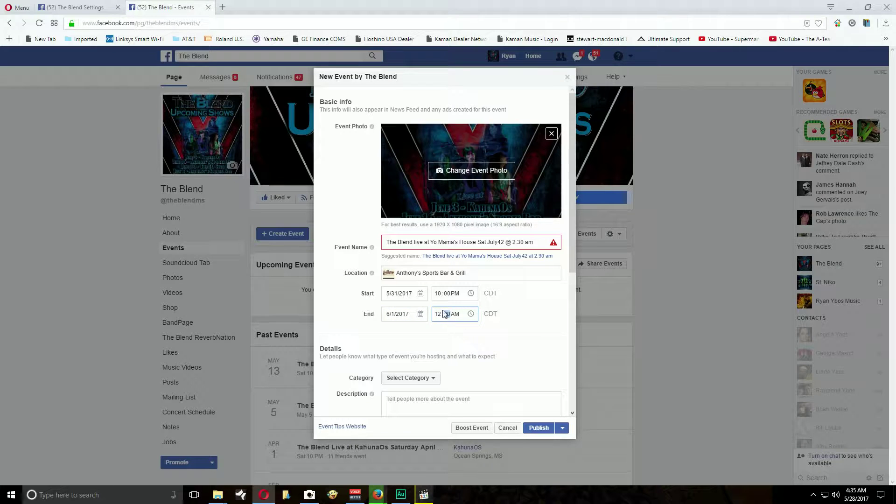
{"action": "key", "text": "Tab"}
{"action": "left_click", "coordinate": [439, 316]}
Step: Enter 2 as the end hour, leave the category unset, and select the entire event name
{"action": "type", "text": "2"}
{"action": "left_click", "coordinate": [430, 378]}
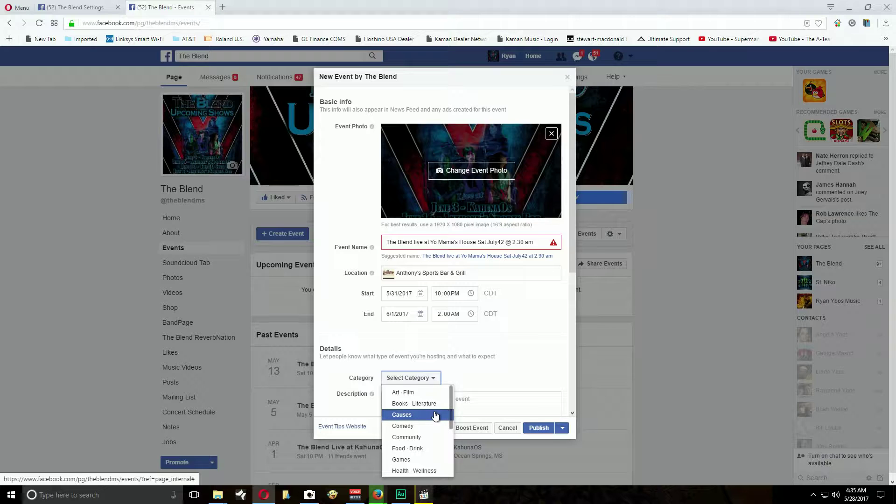
{"action": "scroll", "coordinate": [484, 386], "scroll_direction": "down", "scroll_amount": 1}
{"action": "scroll", "coordinate": [484, 382], "scroll_direction": "down", "scroll_amount": 1}
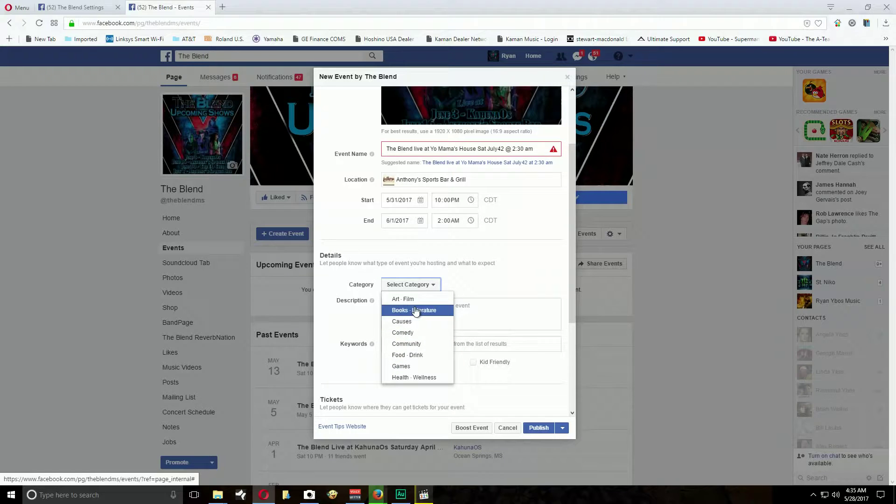
{"action": "left_click", "coordinate": [474, 264]}
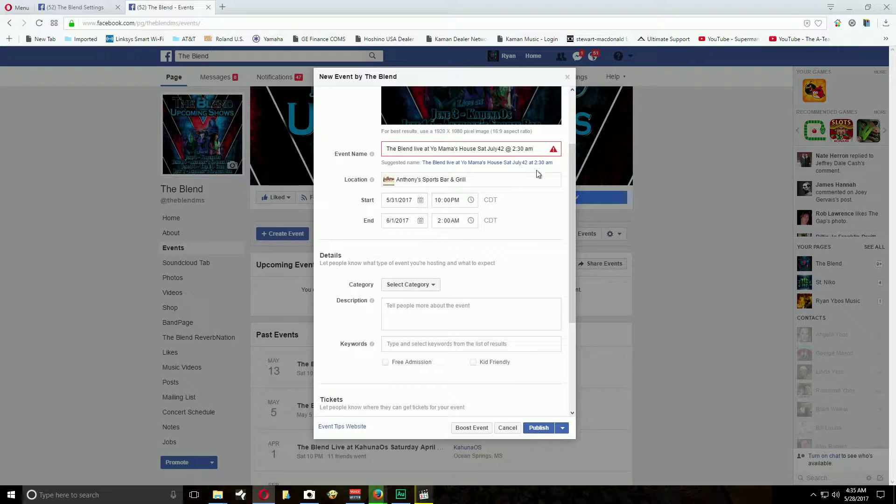
{"action": "left_click_drag", "start_coordinate": [536, 149], "coordinate": [327, 170]}
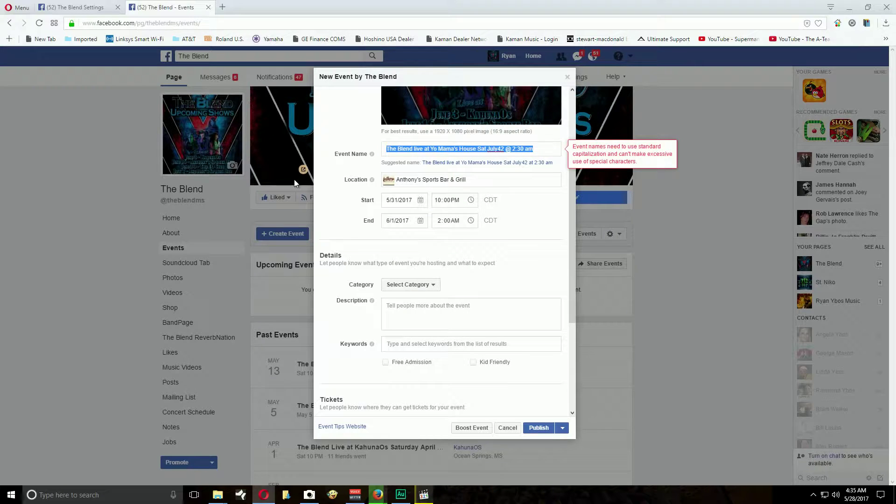
Step: Delete the flagged event name and choose Music as the event category
{"action": "key", "text": "BackSpace"}
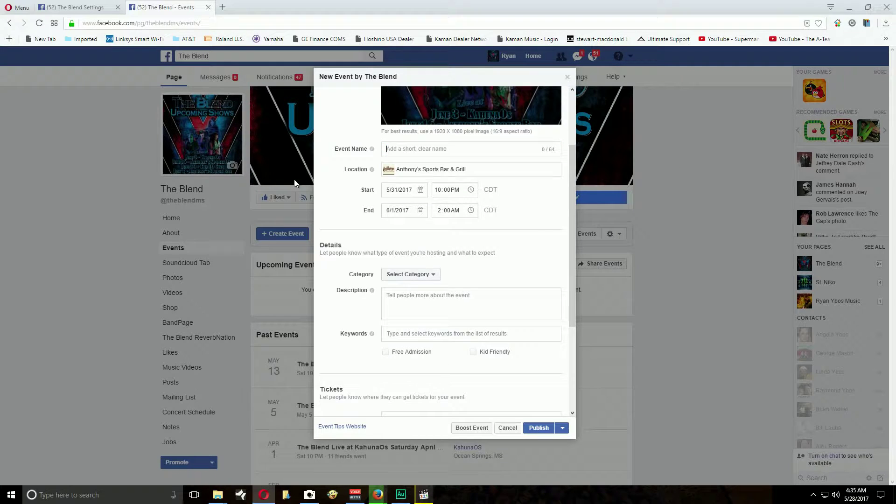
{"action": "left_click", "coordinate": [433, 275]}
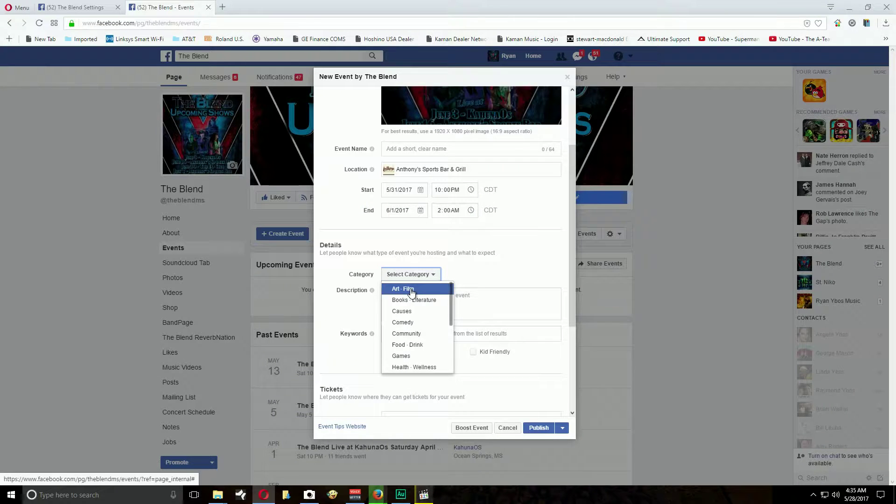
{"action": "scroll", "coordinate": [441, 310], "scroll_direction": "down", "scroll_amount": 3}
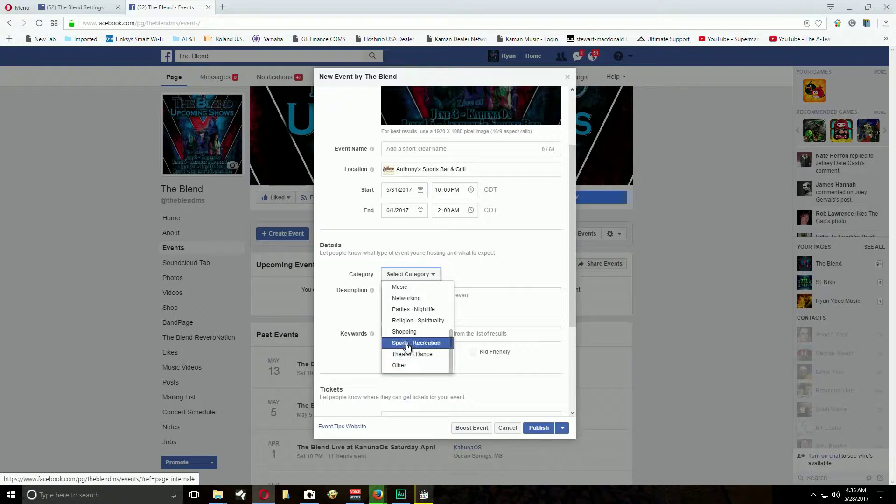
{"action": "left_click", "coordinate": [403, 288]}
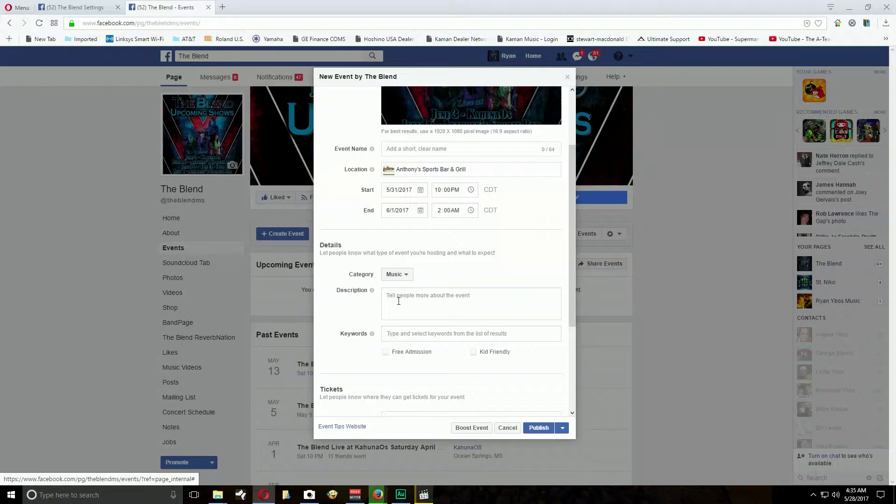
{"action": "left_click", "coordinate": [399, 301]}
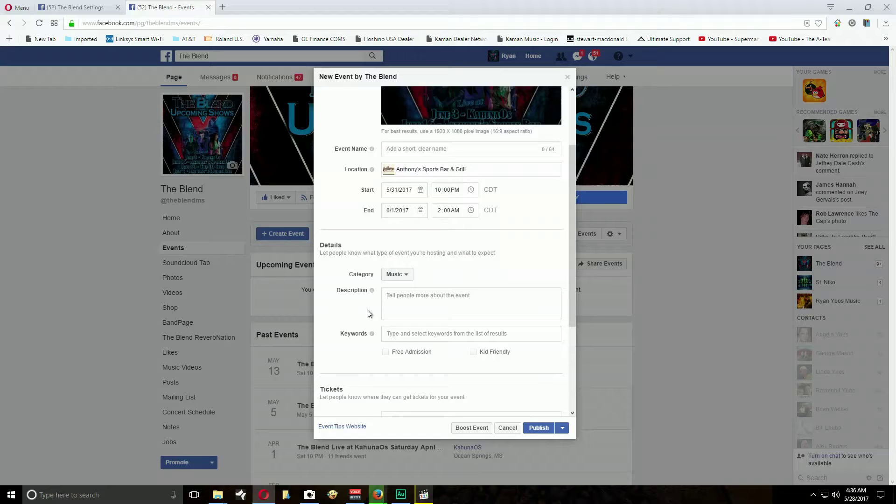
{"action": "scroll", "coordinate": [394, 301], "scroll_direction": "down", "scroll_amount": 1}
{"action": "scroll", "coordinate": [348, 336], "scroll_direction": "down", "scroll_amount": 1}
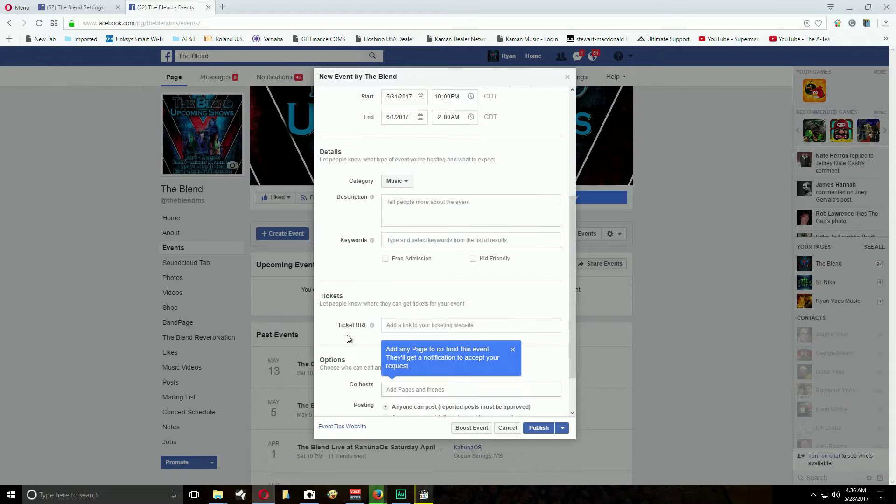
{"action": "scroll", "coordinate": [418, 324], "scroll_direction": "down", "scroll_amount": 1}
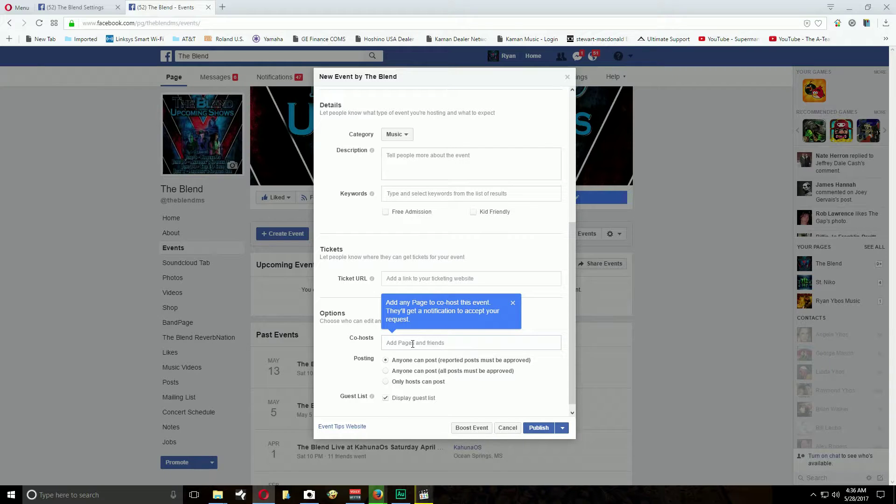
{"action": "type", "text": "sherr"}
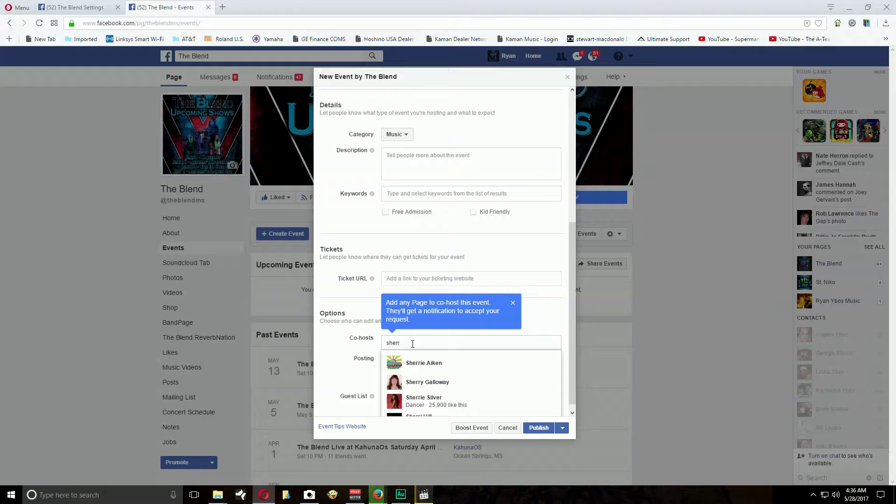
{"action": "key", "text": "BackSpace"}
{"action": "key", "text": "BackSpace"}
{"action": "key", "text": "BackSpace"}
{"action": "key", "text": "BackSpace"}
{"action": "key", "text": "BackSpace"}
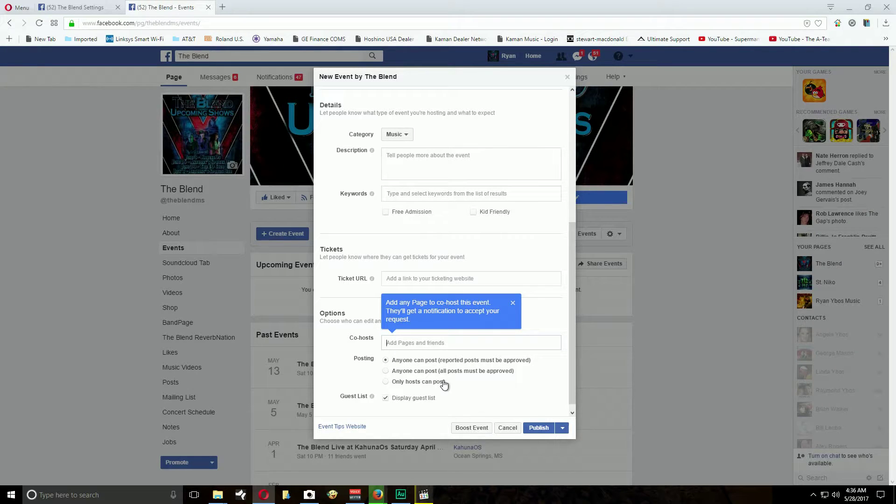
{"action": "scroll", "coordinate": [523, 357], "scroll_direction": "up", "scroll_amount": 5}
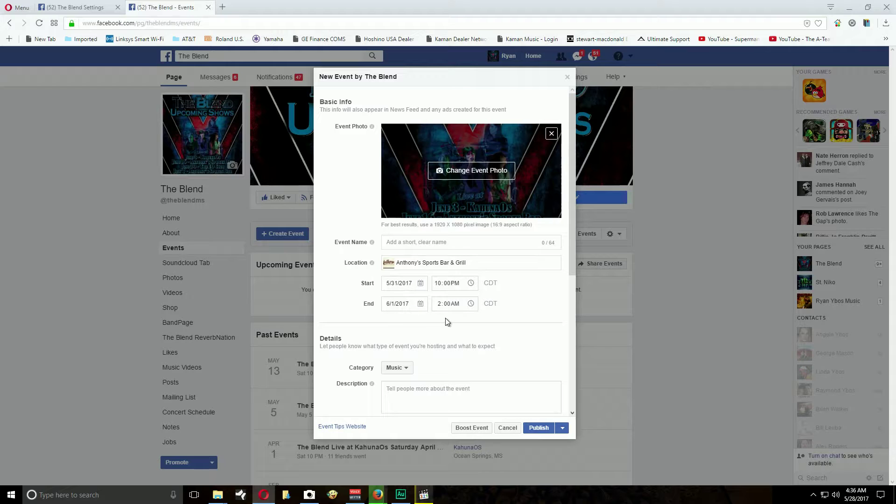
Step: Look over the filled New Event form, then close it with the X without publishing
{"action": "scroll", "coordinate": [417, 394], "scroll_direction": "down", "scroll_amount": 5}
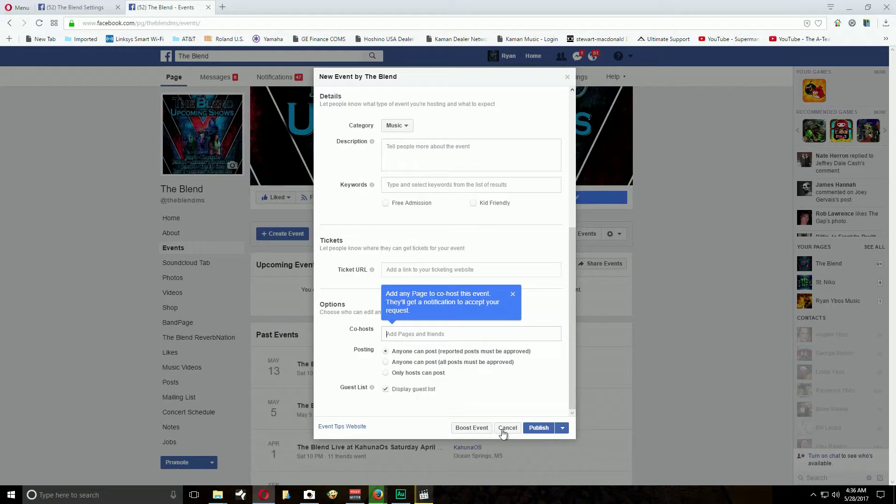
{"action": "scroll", "coordinate": [536, 251], "scroll_direction": "up", "scroll_amount": 5}
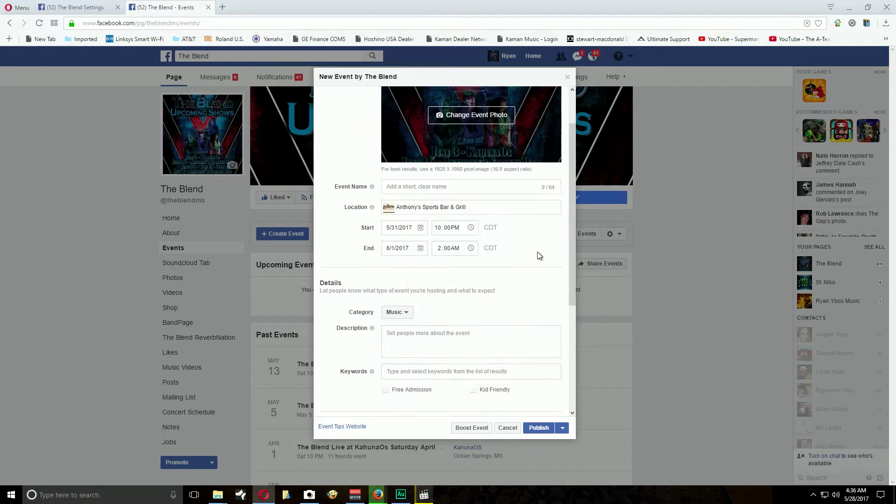
{"action": "left_click", "coordinate": [566, 78]}
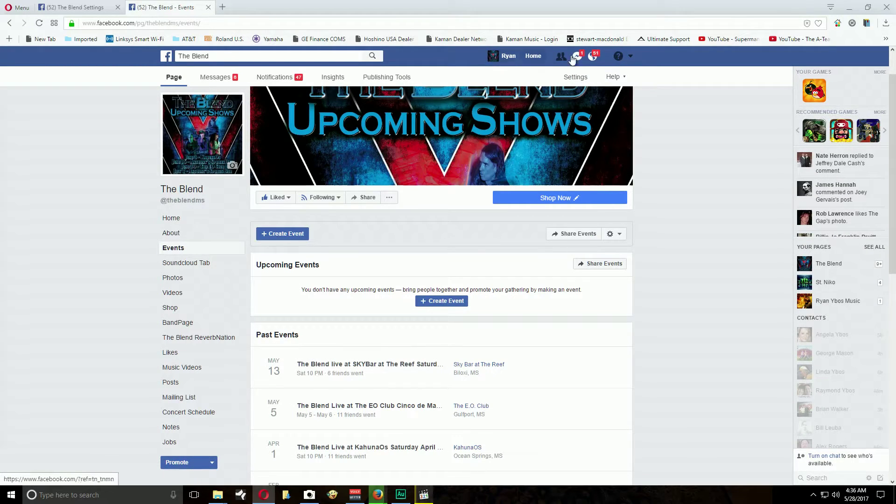
{"action": "left_click", "coordinate": [628, 56]}
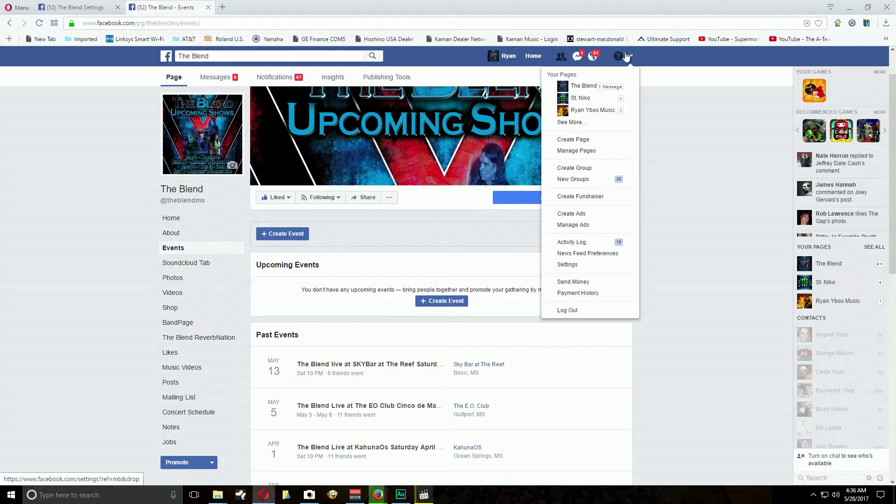
{"action": "left_click", "coordinate": [630, 57]}
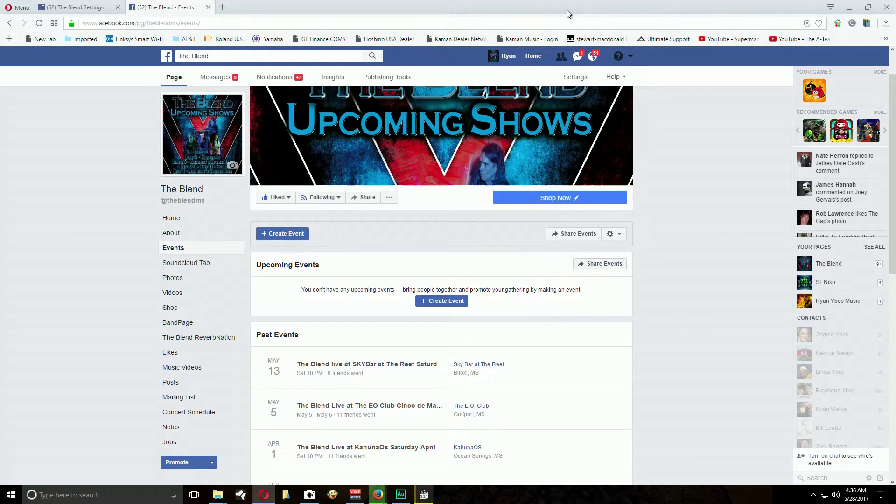
Step: Scroll through The Blend's Home timeline and back up, then go to the Soundcloud Tab
{"action": "left_click", "coordinate": [178, 219]}
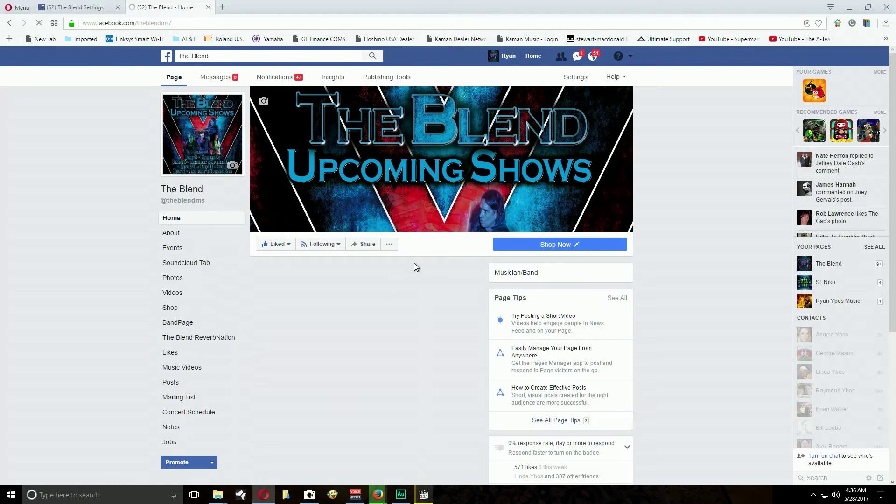
{"action": "scroll", "coordinate": [414, 262], "scroll_direction": "down", "scroll_amount": 6}
{"action": "scroll", "coordinate": [413, 263], "scroll_direction": "down", "scroll_amount": 5}
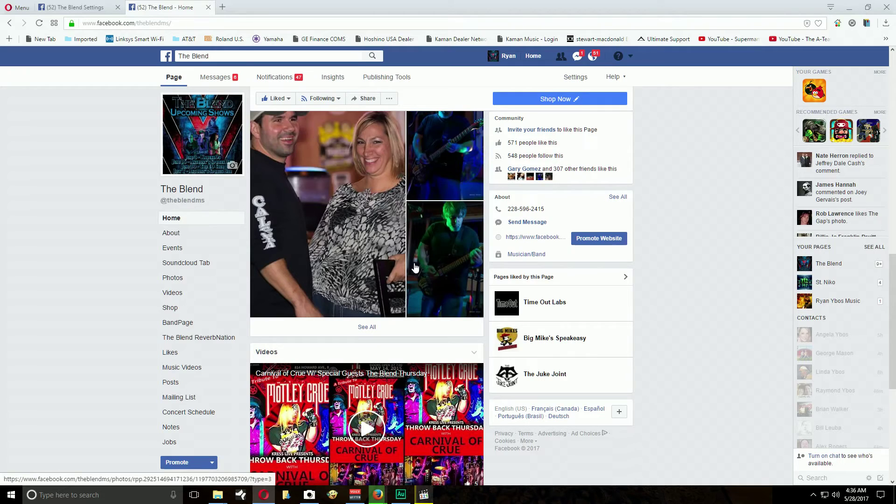
{"action": "scroll", "coordinate": [414, 266], "scroll_direction": "down", "scroll_amount": 6}
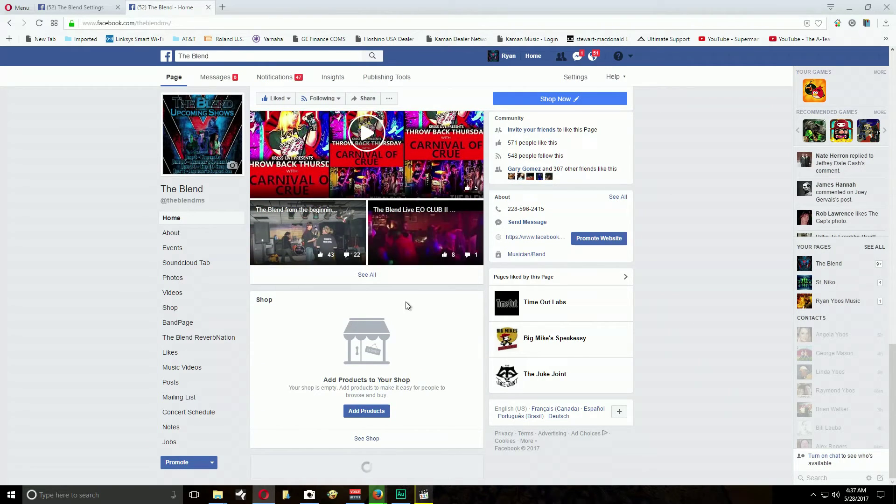
{"action": "scroll", "coordinate": [147, 308], "scroll_direction": "down", "scroll_amount": 10}
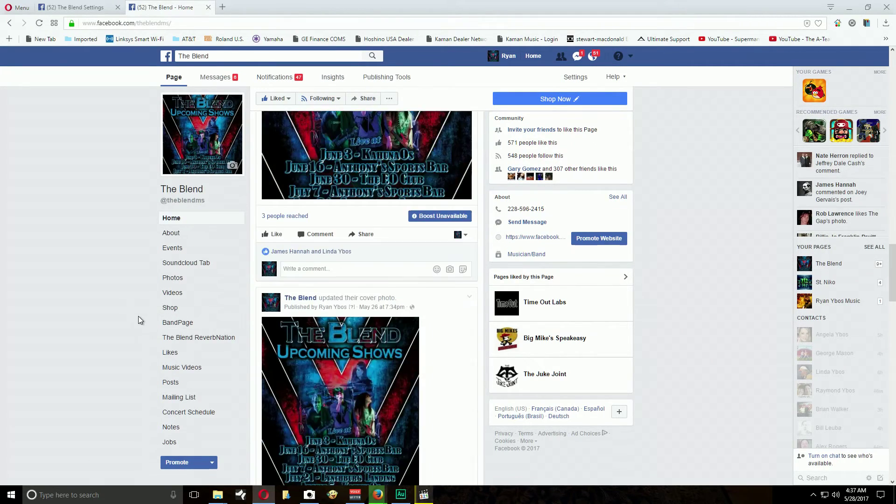
{"action": "scroll", "coordinate": [139, 320], "scroll_direction": "down", "scroll_amount": 10}
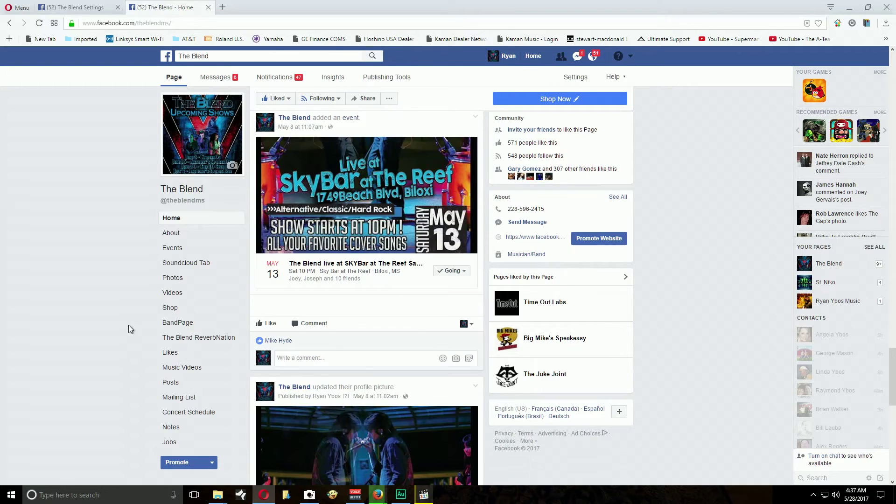
{"action": "scroll", "coordinate": [128, 325], "scroll_direction": "down", "scroll_amount": 9}
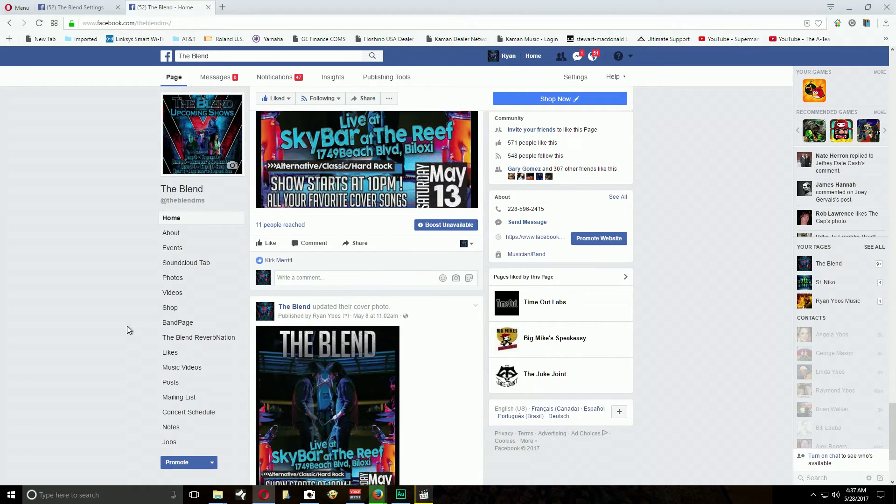
{"action": "scroll", "coordinate": [127, 326], "scroll_direction": "up", "scroll_amount": 15}
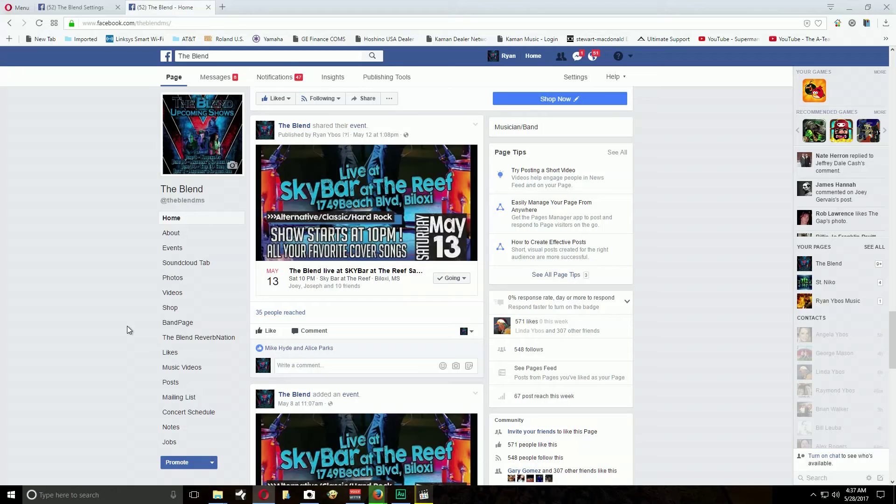
{"action": "scroll", "coordinate": [127, 326], "scroll_direction": "up", "scroll_amount": 15}
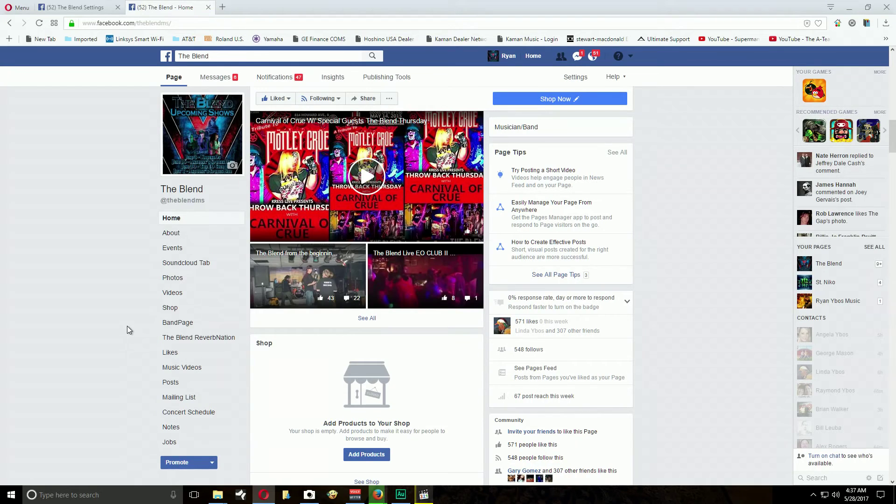
{"action": "scroll", "coordinate": [127, 326], "scroll_direction": "up", "scroll_amount": 10}
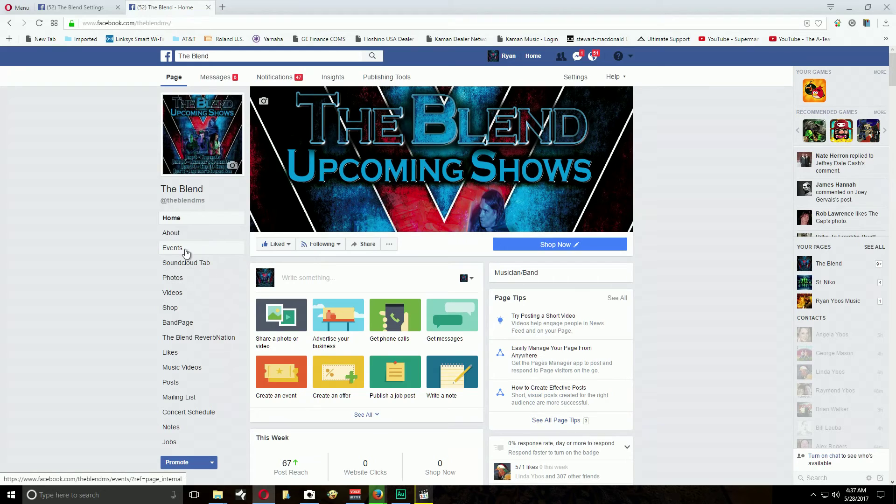
{"action": "left_click", "coordinate": [180, 264]}
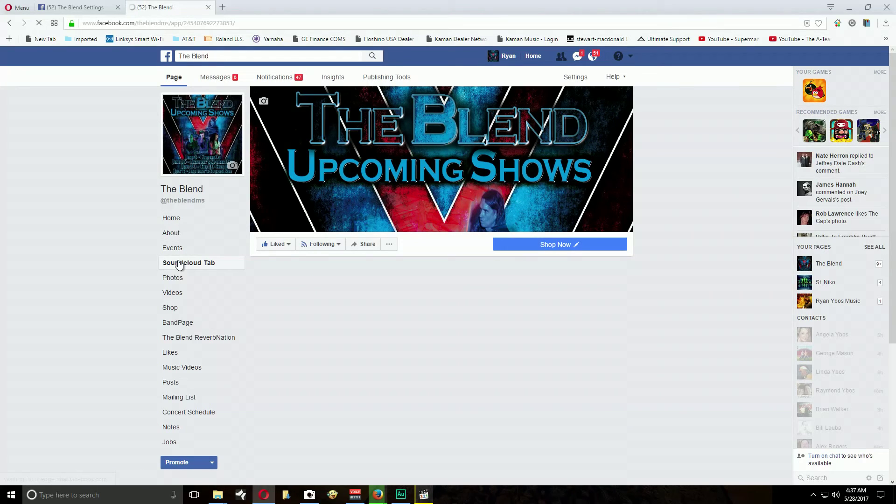